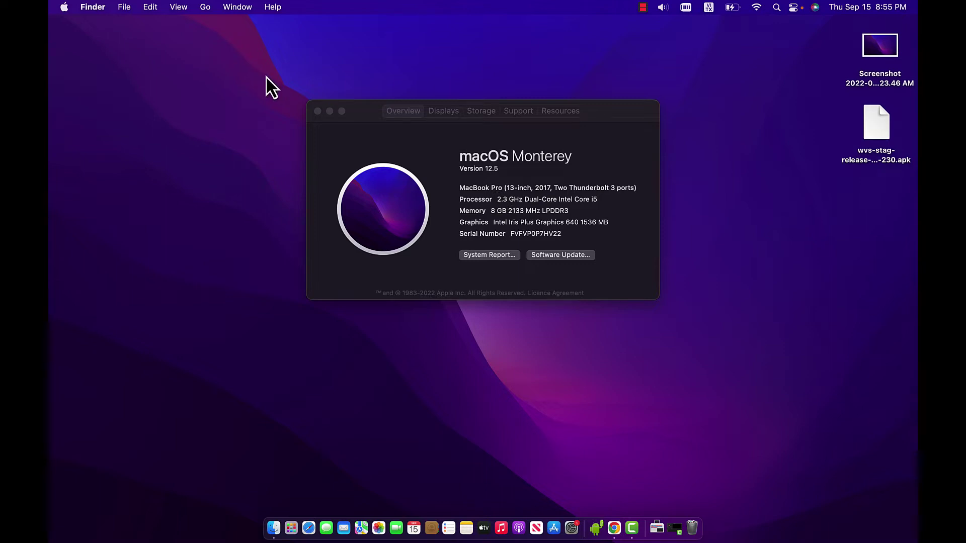
{"action": "left_click", "coordinate": [64, 8]}
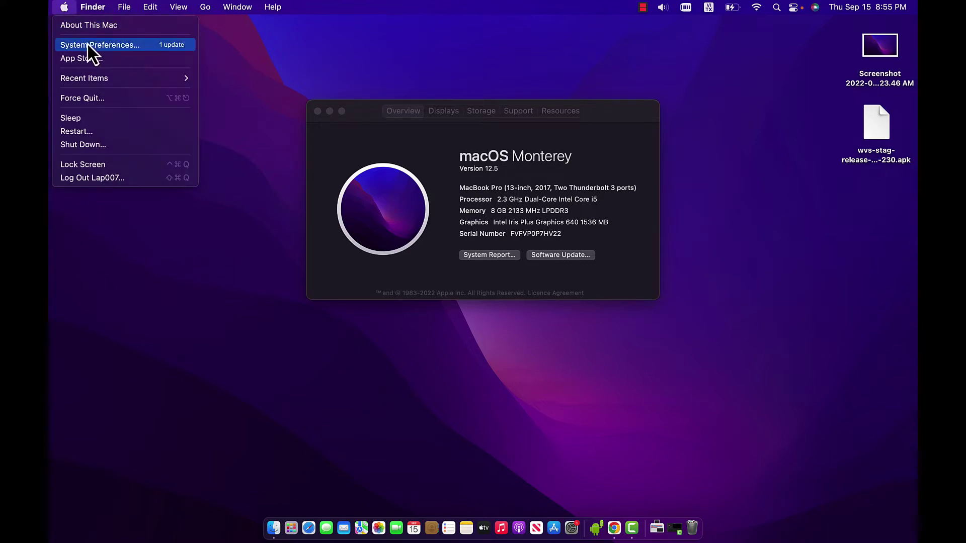
{"action": "left_click", "coordinate": [99, 45]}
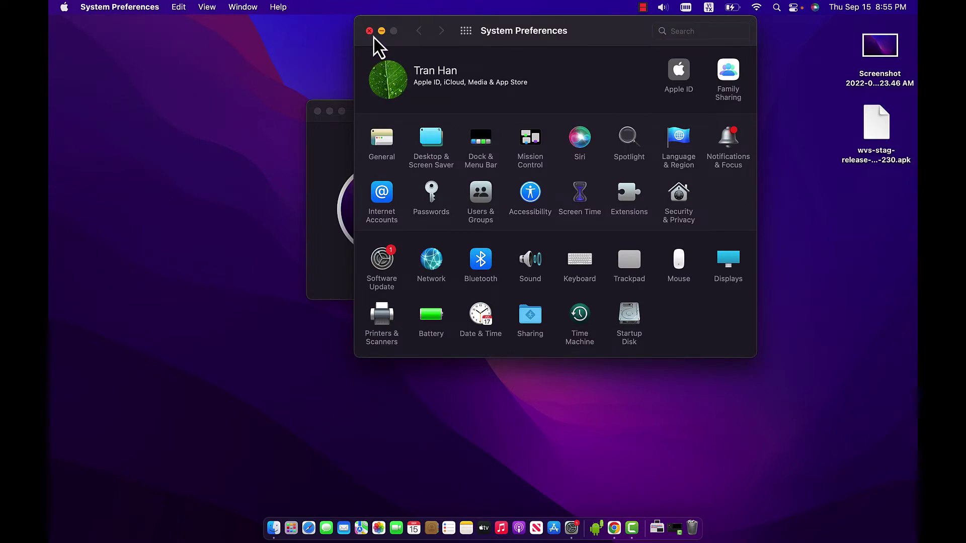
{"action": "left_click", "coordinate": [369, 30]}
Find System Preferences with a Spotlight search for "sys" and open its Battery settings.
{"action": "key", "text": "super+space"}
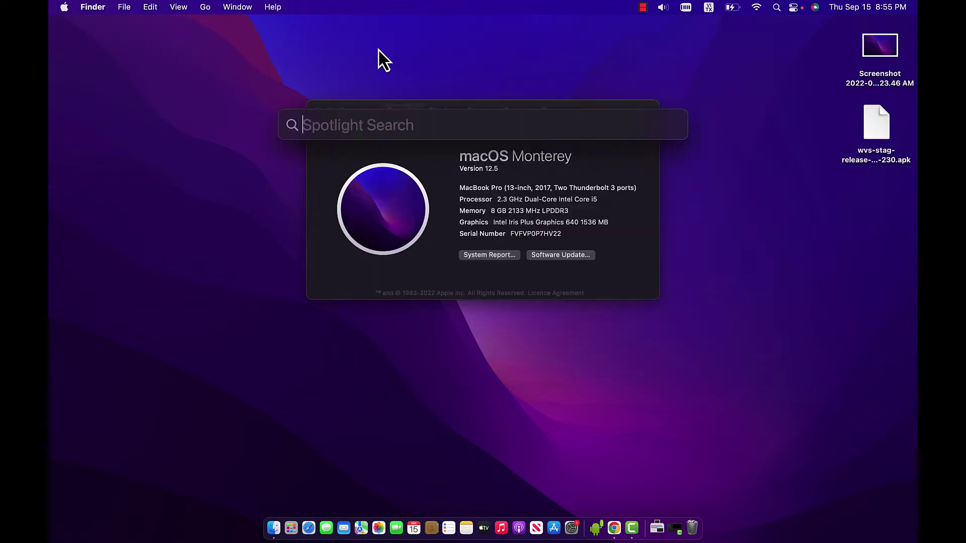
{"action": "type", "text": "sys"}
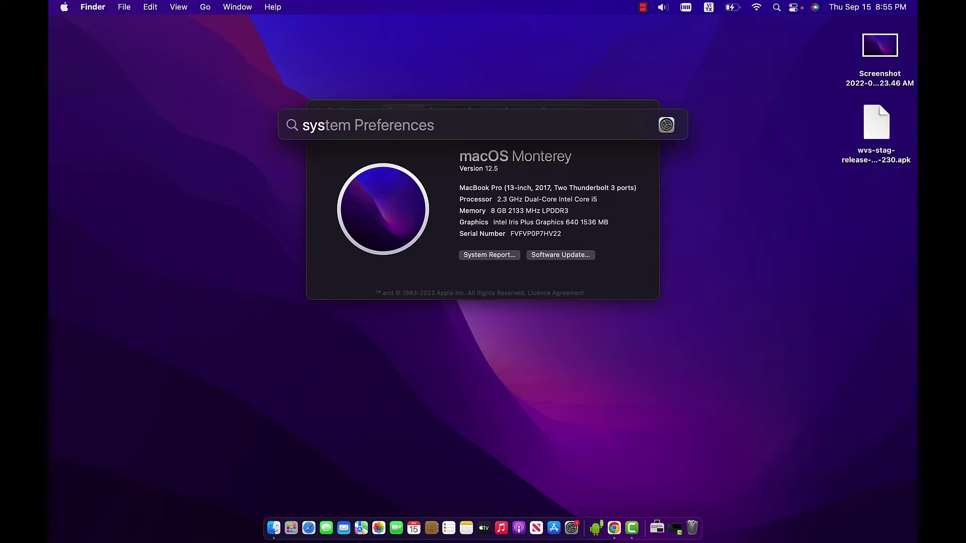
{"action": "key", "text": "Return"}
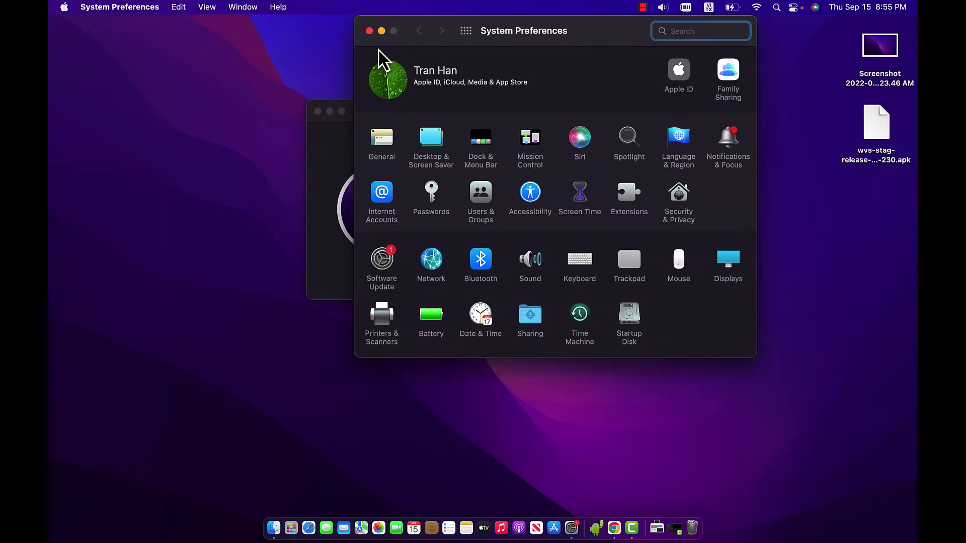
{"action": "left_click_drag", "start_coordinate": [581, 37], "coordinate": [552, 37]}
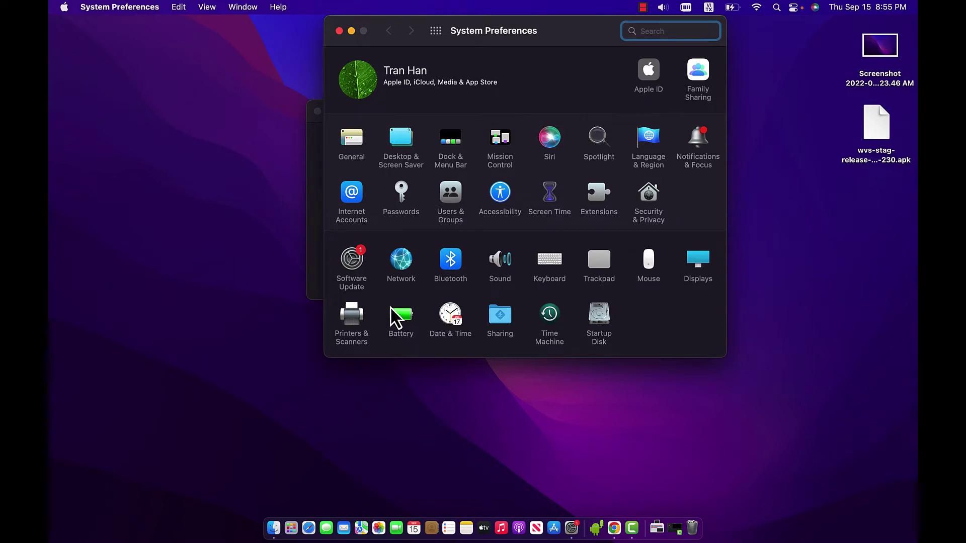
{"action": "left_click", "coordinate": [401, 321]}
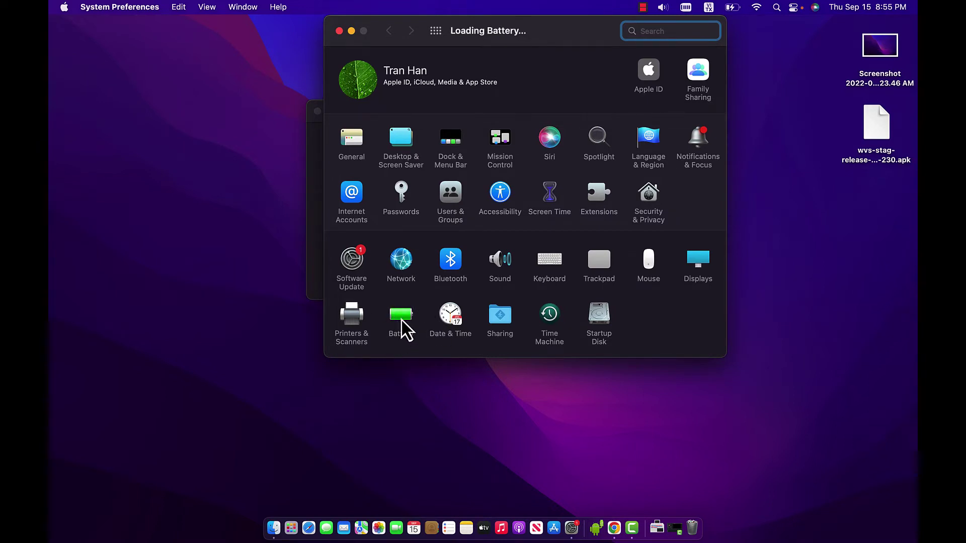
{"action": "left_click_drag", "start_coordinate": [535, 36], "coordinate": [478, 69]}
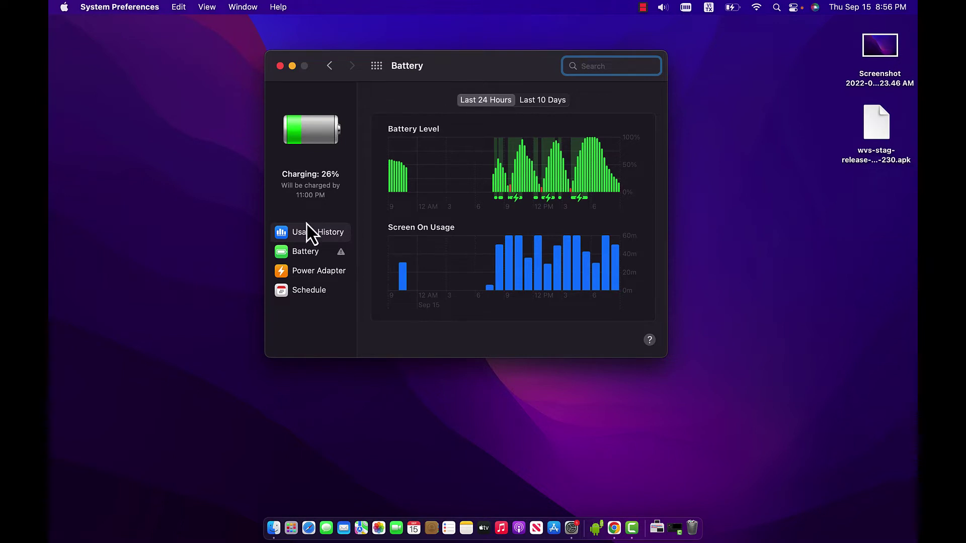
In the on-battery settings, set the display turn-off delay to one notch below 15 min.
{"action": "left_click", "coordinate": [313, 253]}
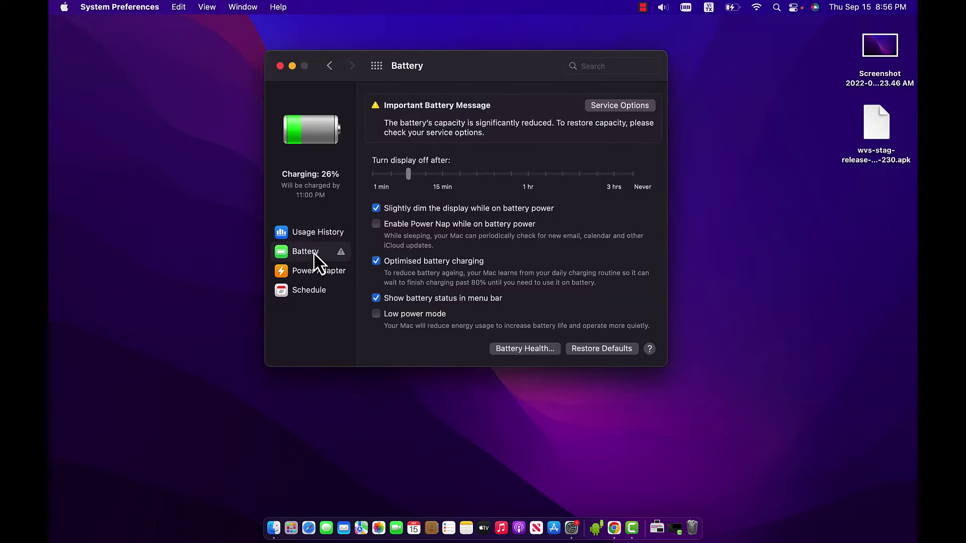
{"action": "left_click", "coordinate": [380, 175]}
{"action": "left_click_drag", "start_coordinate": [379, 176], "coordinate": [390, 176]}
{"action": "left_click_drag", "start_coordinate": [390, 176], "coordinate": [390, 176]}
{"action": "left_click", "coordinate": [408, 176]}
{"action": "left_click", "coordinate": [408, 176]}
{"action": "left_click", "coordinate": [441, 176]}
{"action": "left_click", "coordinate": [442, 176]}
{"action": "left_click", "coordinate": [443, 177]}
{"action": "left_click", "coordinate": [487, 176]}
{"action": "left_click_drag", "start_coordinate": [487, 176], "coordinate": [494, 177]}
{"action": "left_click", "coordinate": [425, 176]}
Open the power schedule and set the enabled Shut Down event to Thursday.
{"action": "left_click", "coordinate": [302, 294]}
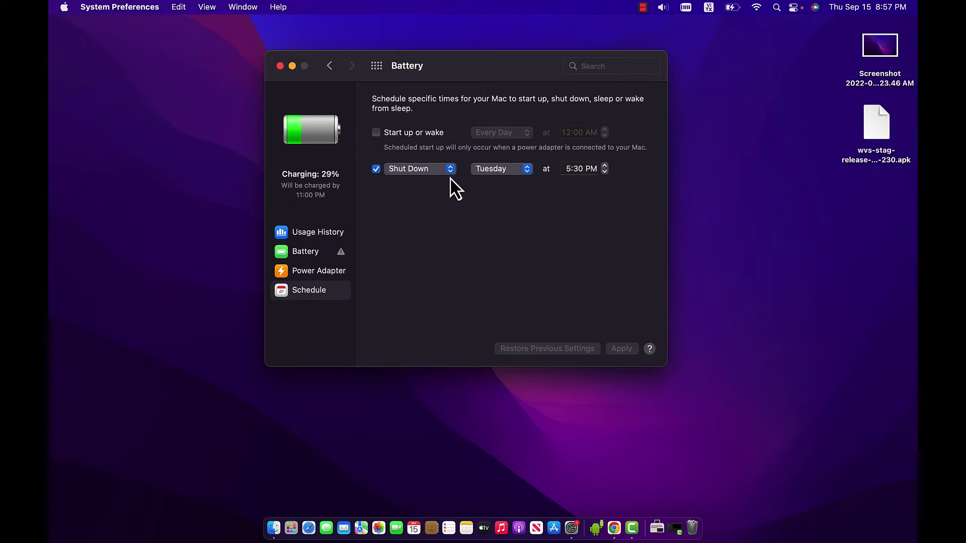
{"action": "left_click", "coordinate": [377, 170]}
{"action": "left_click", "coordinate": [376, 170]}
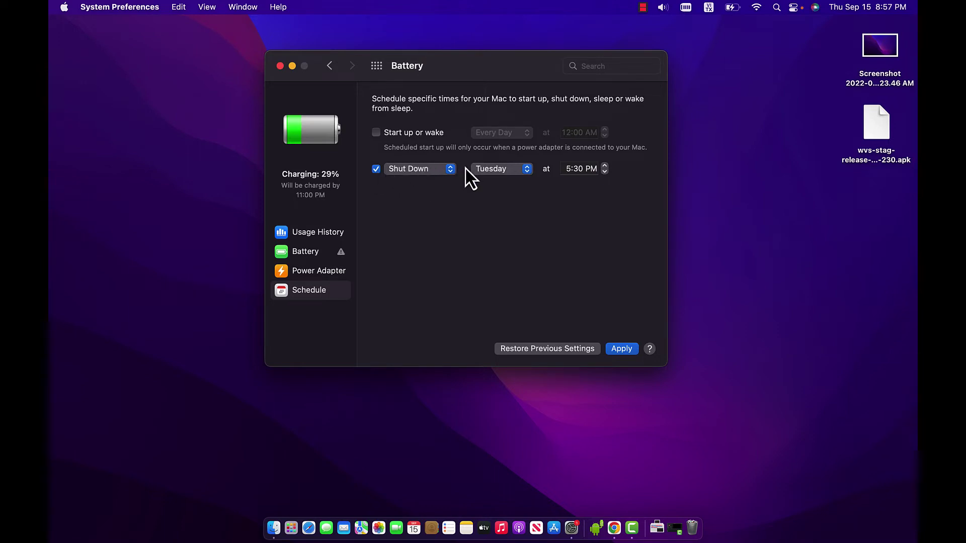
{"action": "left_click", "coordinate": [500, 169]}
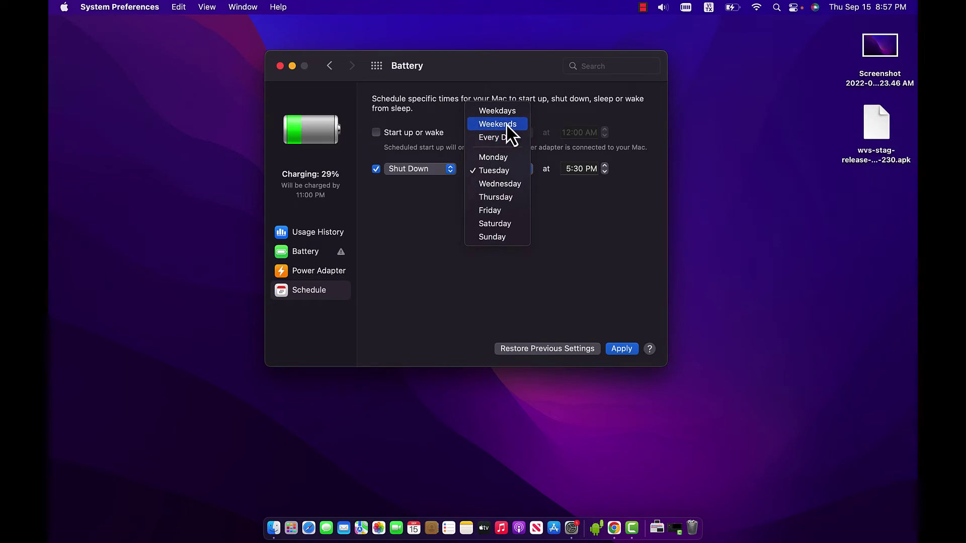
{"action": "left_click", "coordinate": [562, 213]}
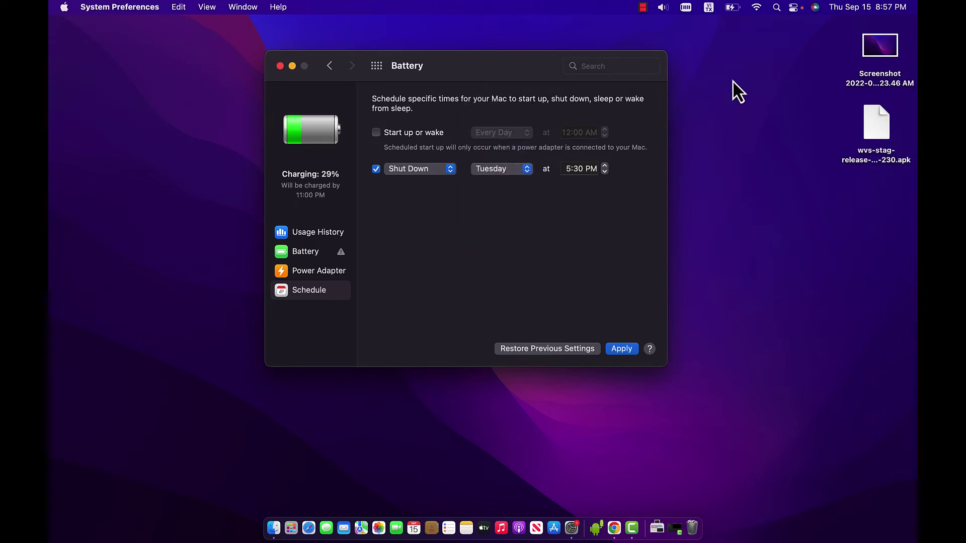
{"action": "left_click", "coordinate": [511, 170]}
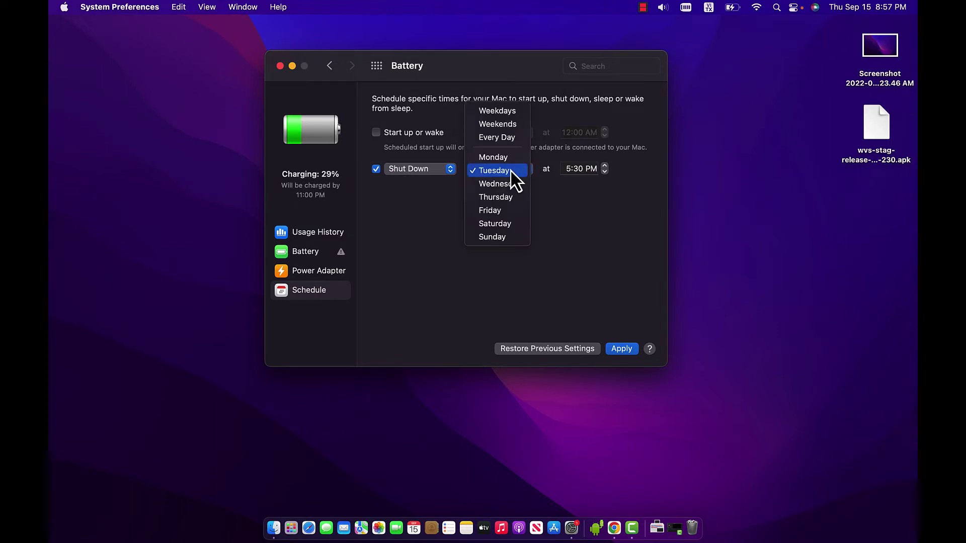
{"action": "left_click", "coordinate": [511, 198]}
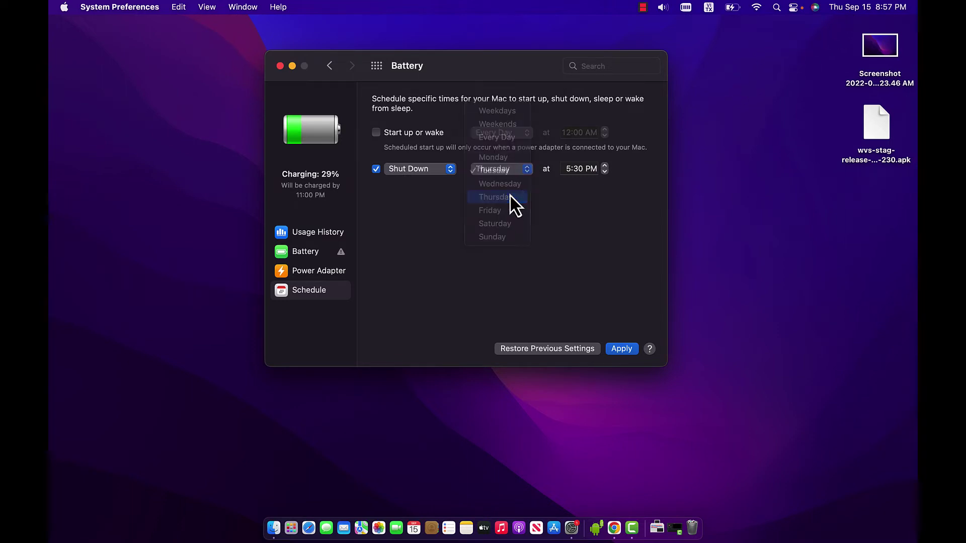
Set the scheduled Shut Down time to 9:00 PM.
{"action": "left_click", "coordinate": [605, 172]}
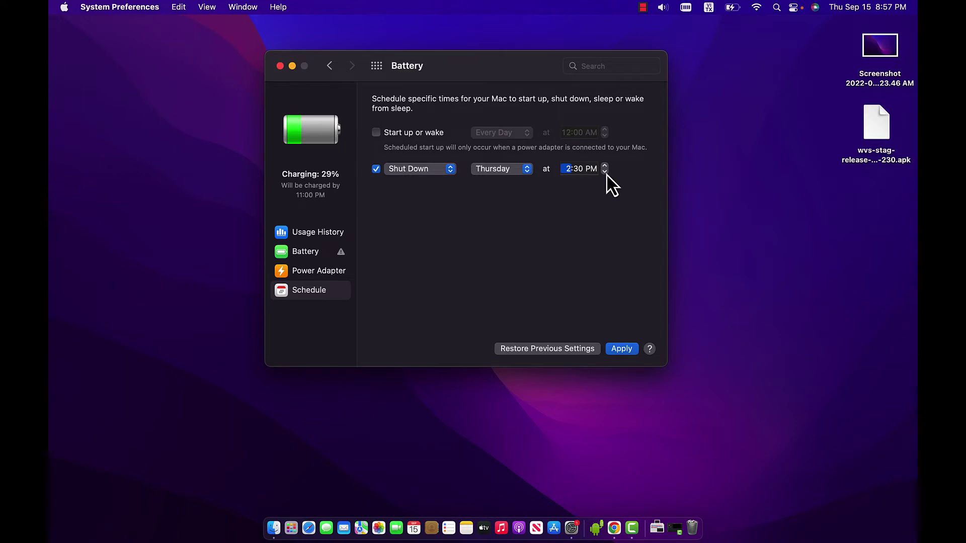
{"action": "left_click", "coordinate": [605, 172]}
{"action": "left_click", "coordinate": [605, 172]}
{"action": "left_click", "coordinate": [577, 170]}
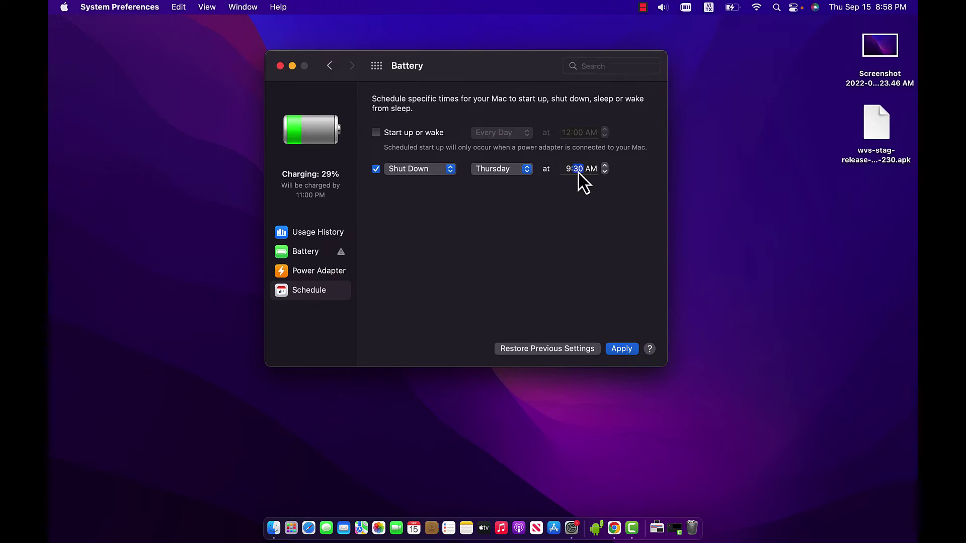
{"action": "left_click", "coordinate": [605, 173]}
{"action": "left_click", "coordinate": [605, 173]}
{"action": "left_click", "coordinate": [606, 173]}
{"action": "left_click", "coordinate": [605, 173]}
{"action": "left_click", "coordinate": [606, 174]}
{"action": "left_click", "coordinate": [605, 173]}
{"action": "left_click", "coordinate": [606, 174]}
{"action": "left_click", "coordinate": [606, 174]}
{"action": "left_click", "coordinate": [605, 173]}
{"action": "left_click", "coordinate": [606, 174]}
{"action": "left_click", "coordinate": [605, 173]}
{"action": "left_click", "coordinate": [606, 173]}
{"action": "left_click", "coordinate": [606, 173]}
{"action": "key", "text": "Tab"}
{"action": "left_click", "coordinate": [605, 174]}
Try Every Day as the Shut Down day, and settle on Friday.
{"action": "left_click", "coordinate": [518, 172]}
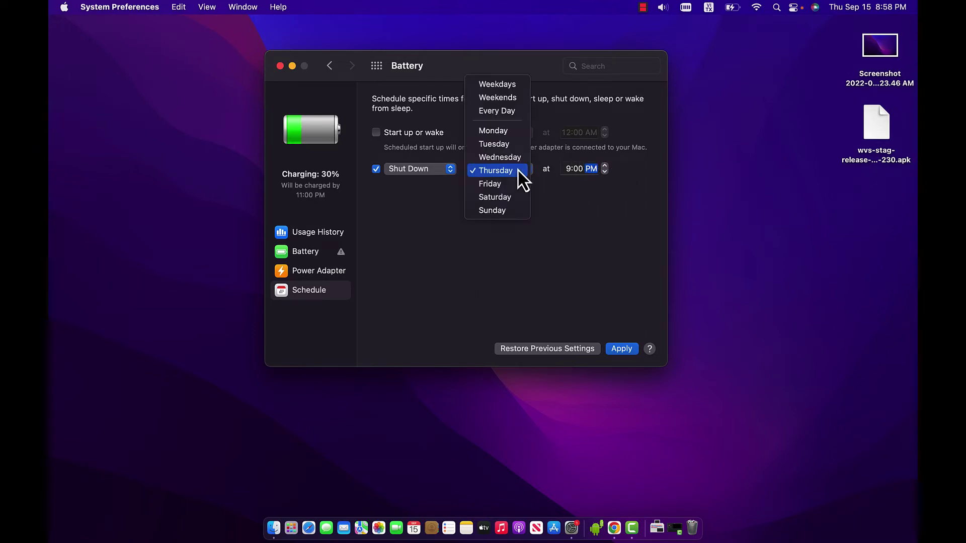
{"action": "left_click", "coordinate": [505, 115]}
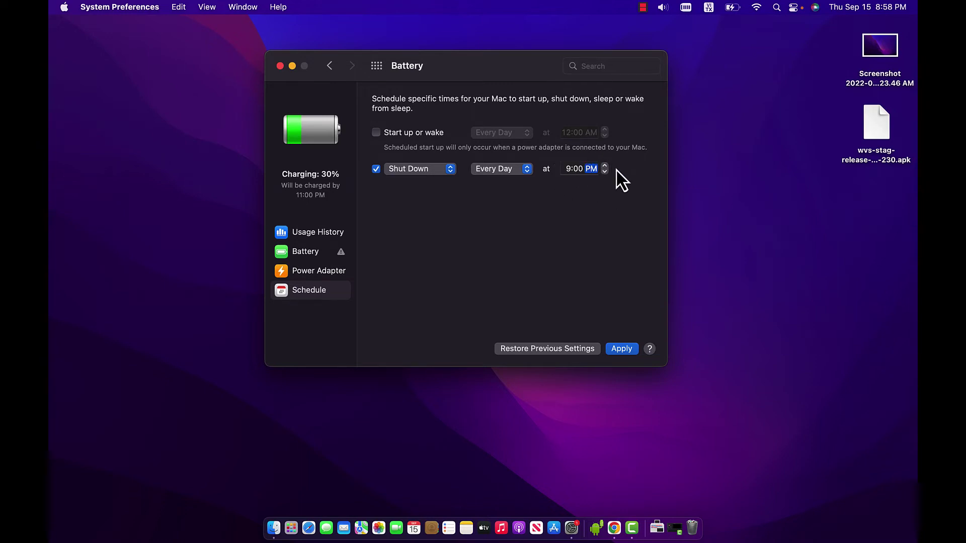
{"action": "left_click", "coordinate": [520, 174]}
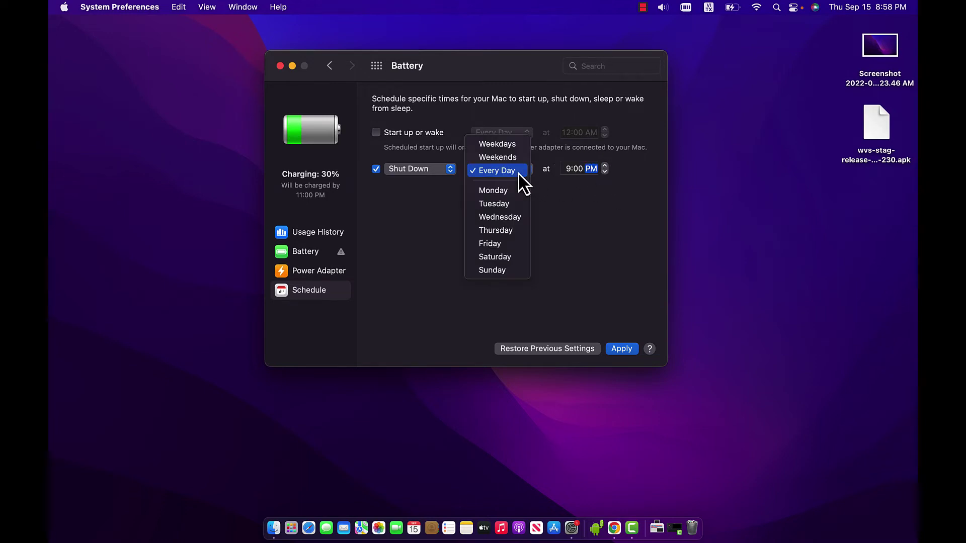
{"action": "left_click", "coordinate": [491, 246]}
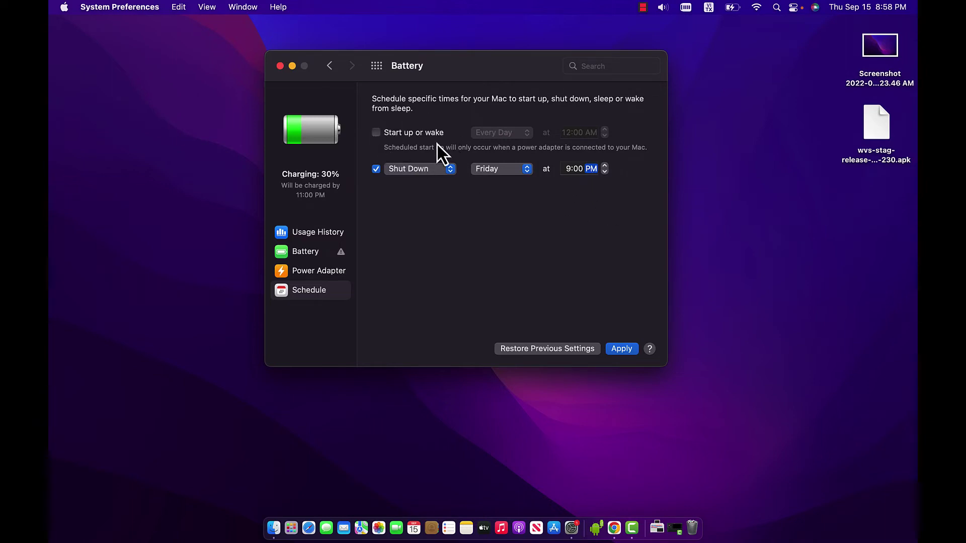
Enable Start up or wake for every day at 7:00 AM and apply the schedule.
{"action": "left_click", "coordinate": [376, 133]}
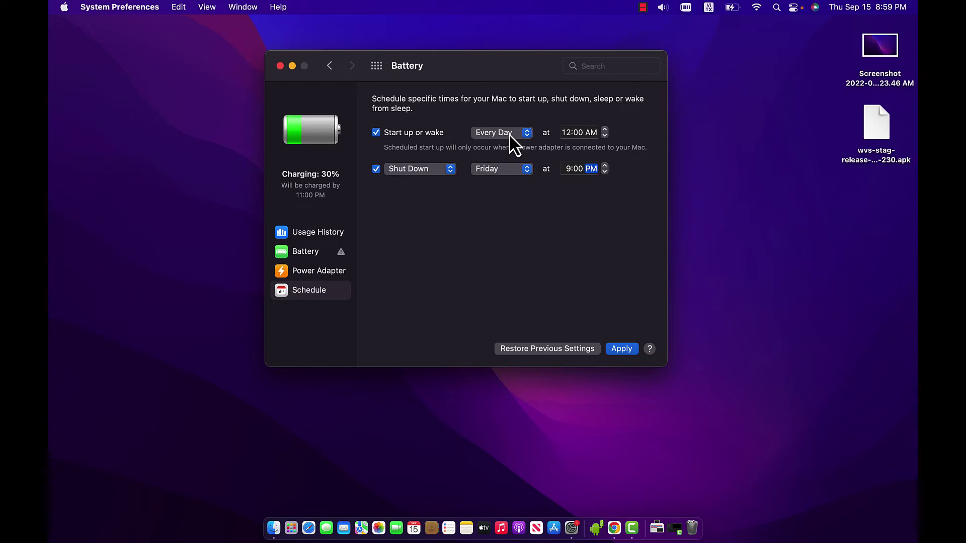
{"action": "left_click", "coordinate": [567, 133]}
{"action": "left_click", "coordinate": [577, 133]}
{"action": "left_click", "coordinate": [604, 135]}
{"action": "left_click", "coordinate": [605, 129]}
{"action": "left_click", "coordinate": [605, 136]}
{"action": "key", "text": "Tab"}
{"action": "left_click", "coordinate": [624, 351]}
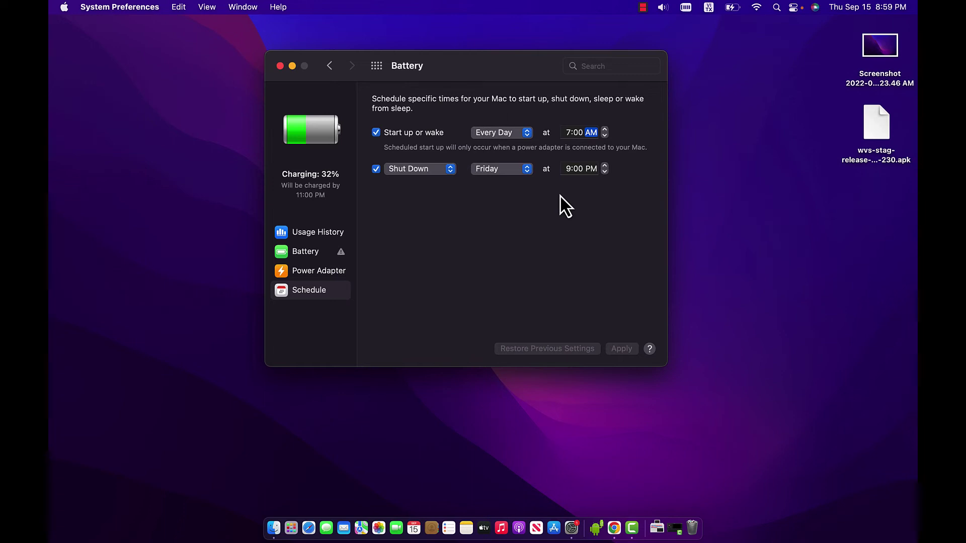
Change the Shut Down day to Sunday, and turn off both scheduled events and apply.
{"action": "left_click", "coordinate": [508, 170]}
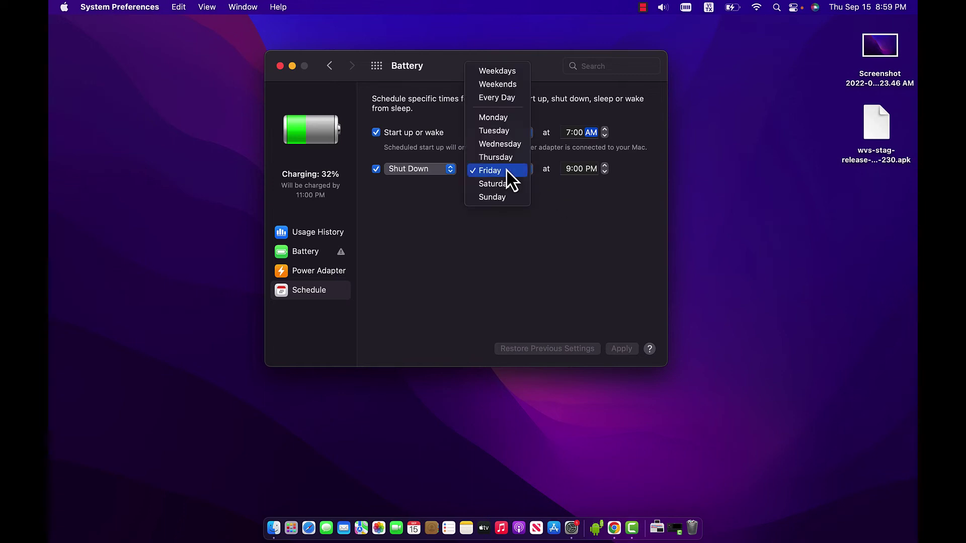
{"action": "left_click", "coordinate": [496, 197]}
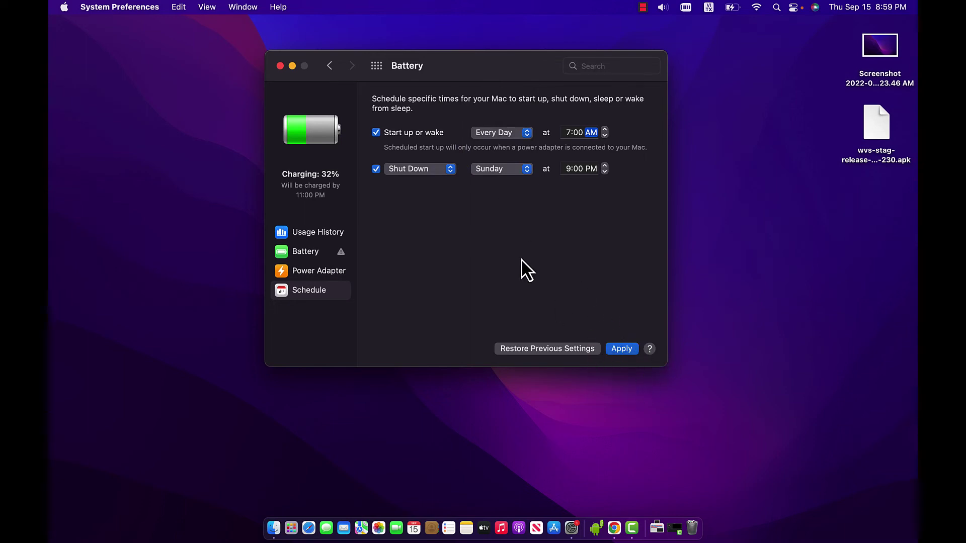
{"action": "left_click", "coordinate": [376, 169]}
{"action": "left_click", "coordinate": [376, 133]}
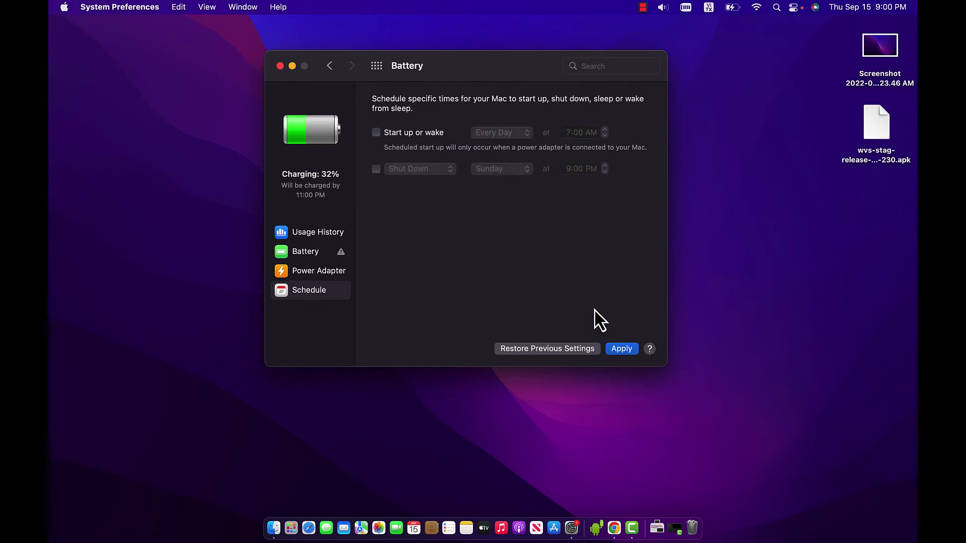
{"action": "left_click", "coordinate": [635, 349]}
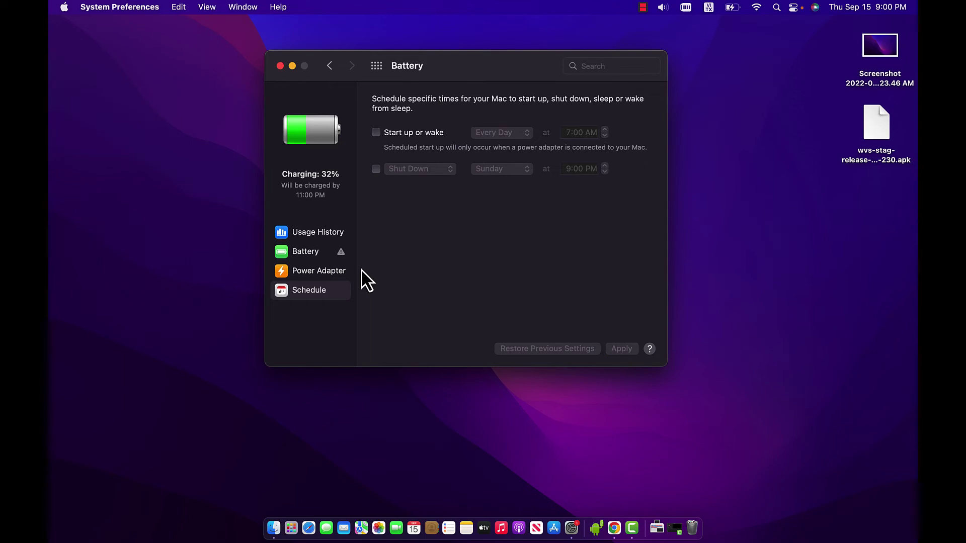
Revisit the on-battery display turn-off setting, and enable the schedule's second event with Shut Down as its action.
{"action": "left_click", "coordinate": [316, 253]}
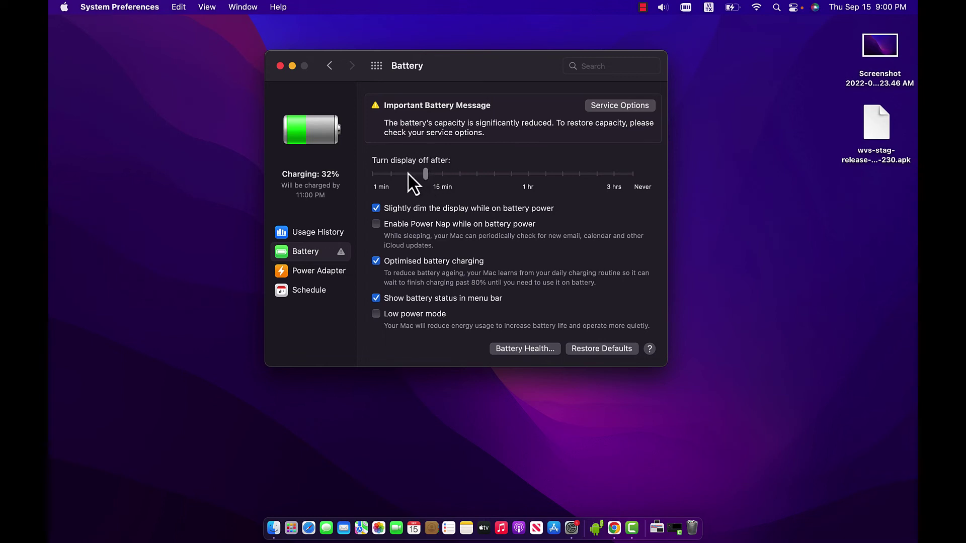
{"action": "mouse_move", "coordinate": [411, 176]}
{"action": "left_click", "coordinate": [305, 294]}
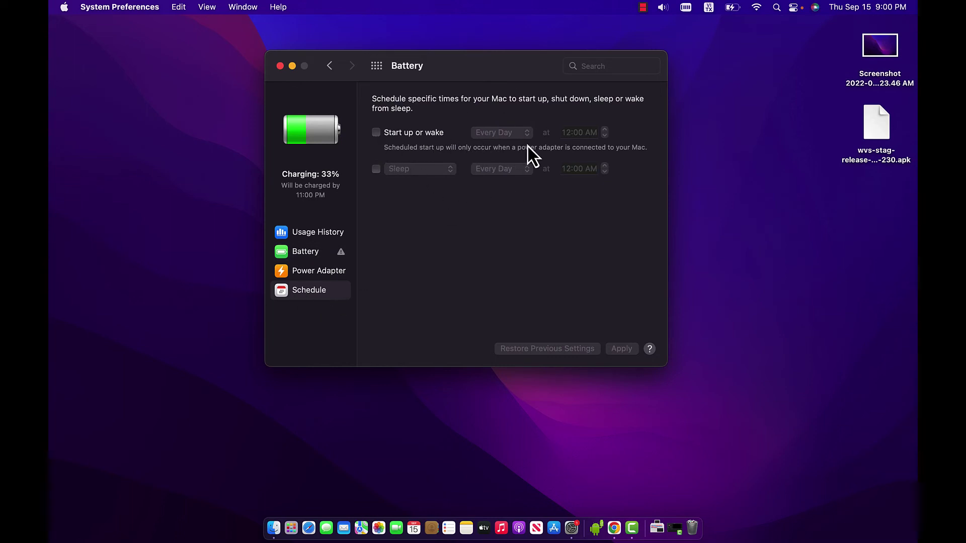
{"action": "left_click", "coordinate": [376, 169]}
{"action": "left_click", "coordinate": [399, 170]}
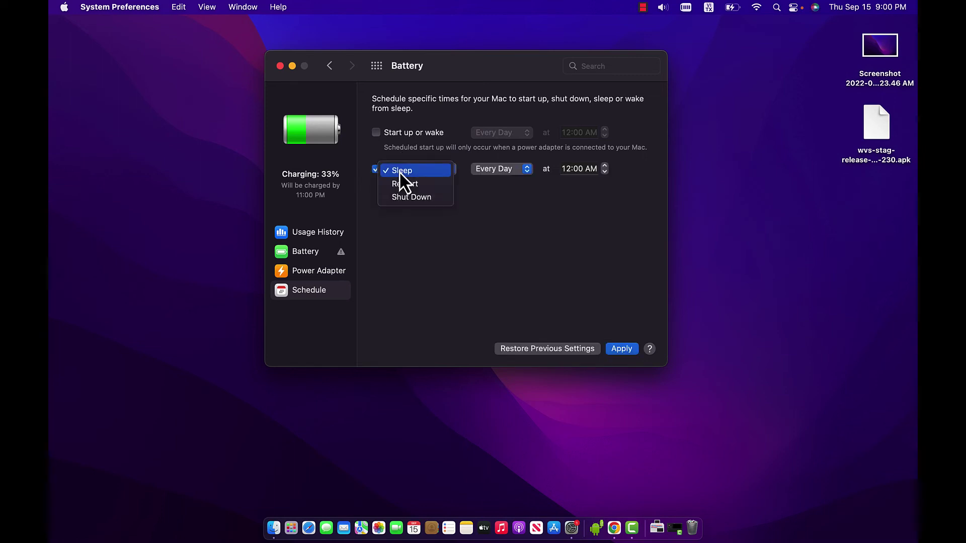
{"action": "left_click", "coordinate": [409, 196]}
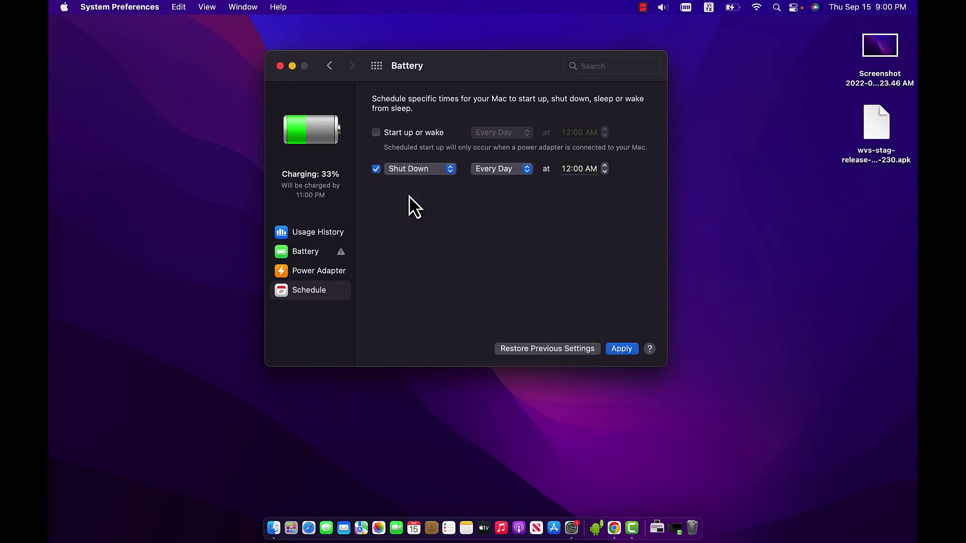
Try Sleep and Shut Down as the second scheduled event's action, and settle on Restart.
{"action": "left_click", "coordinate": [401, 171]}
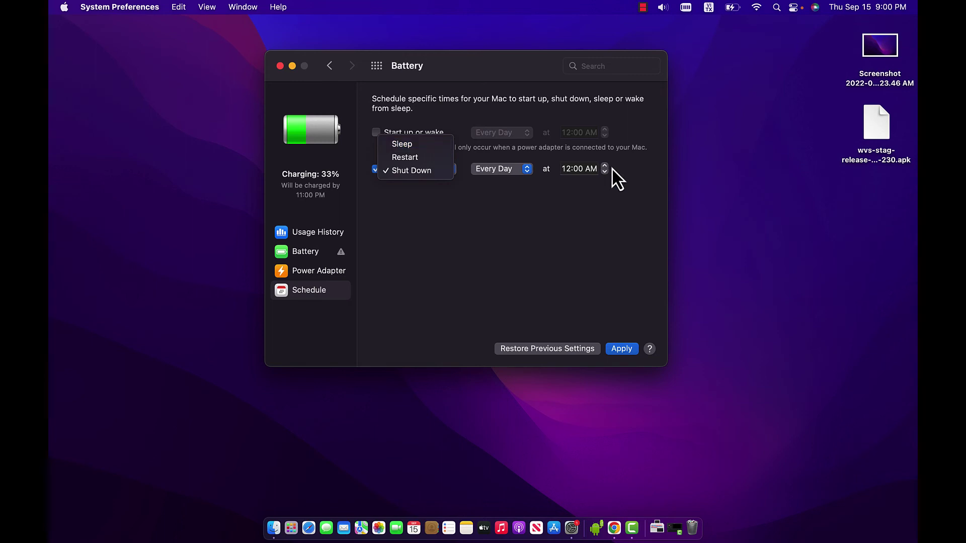
{"action": "left_click", "coordinate": [407, 145]}
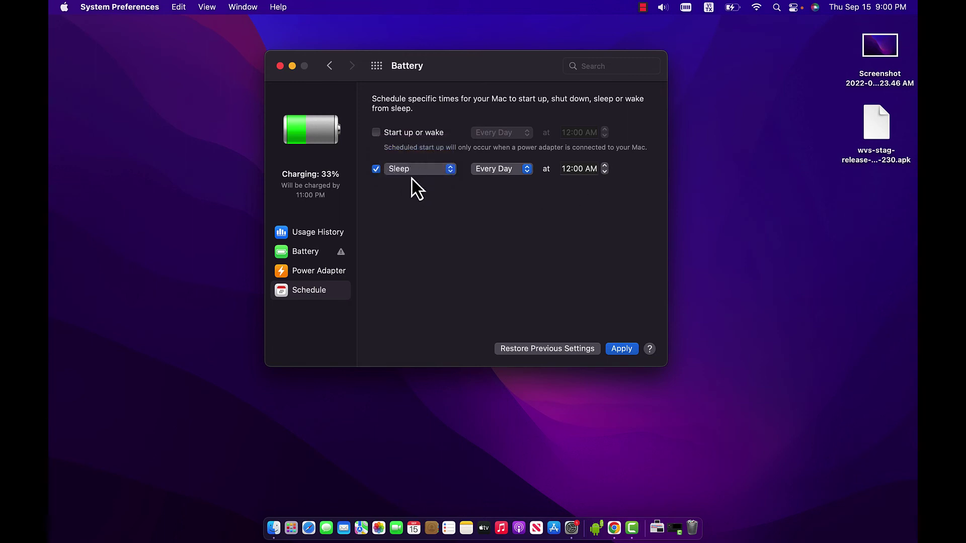
{"action": "left_click", "coordinate": [411, 173]}
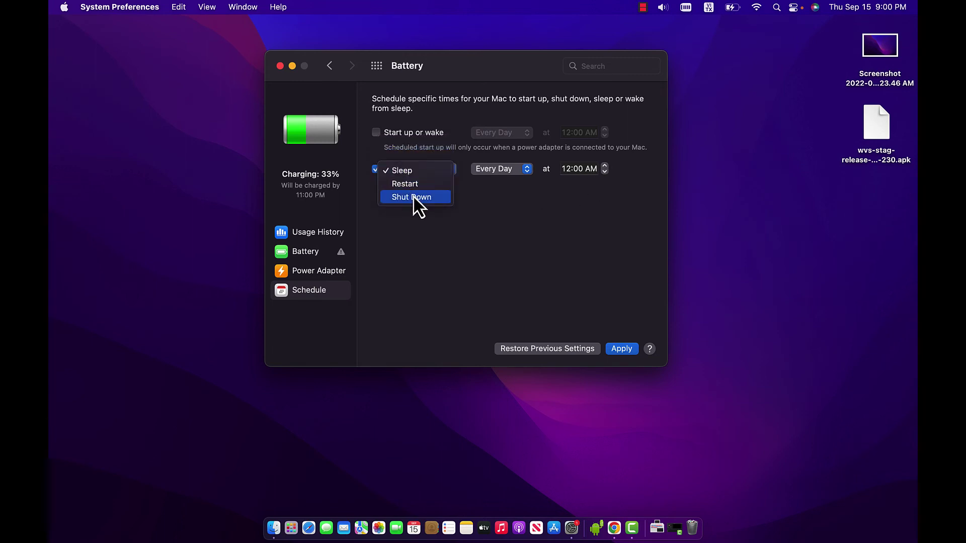
{"action": "left_click", "coordinate": [412, 197]}
{"action": "left_click", "coordinate": [408, 172]}
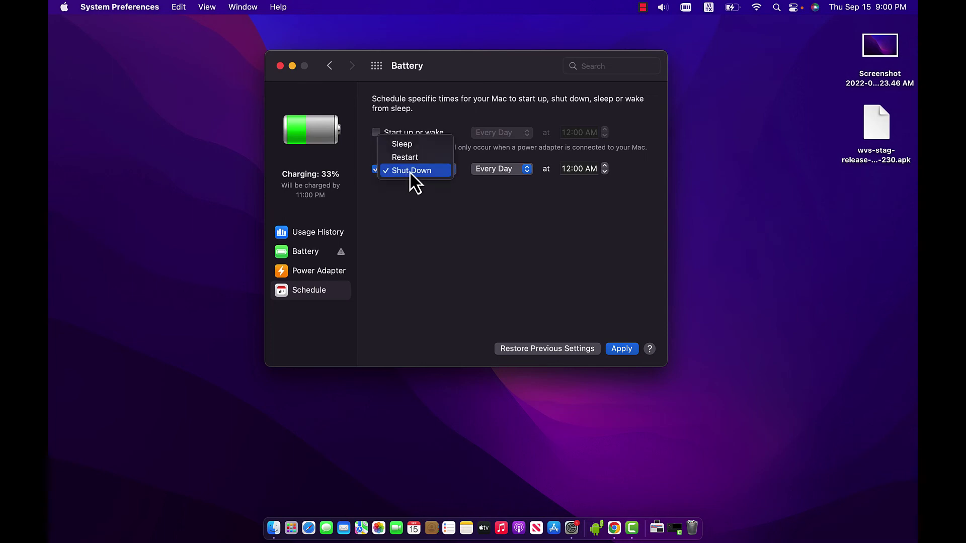
{"action": "left_click", "coordinate": [413, 159]}
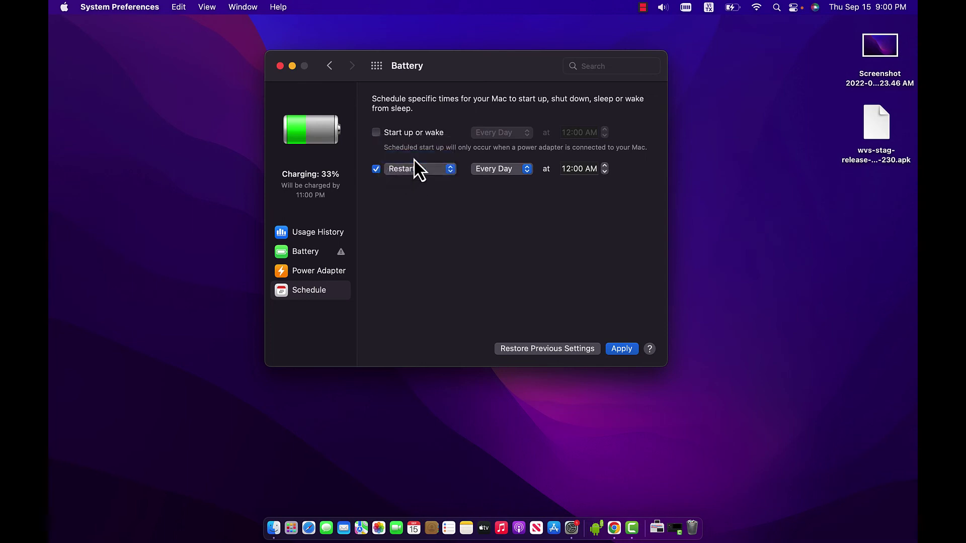
Enable Start up or wake, and set the second scheduled event's action to Shut Down.
{"action": "left_click", "coordinate": [377, 134]}
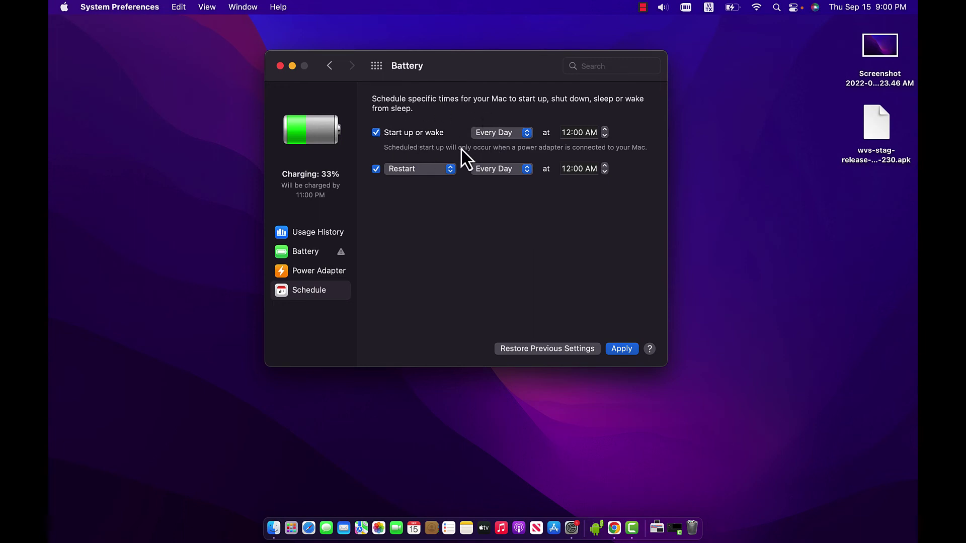
{"action": "left_click", "coordinate": [402, 175]}
{"action": "left_click", "coordinate": [408, 184]}
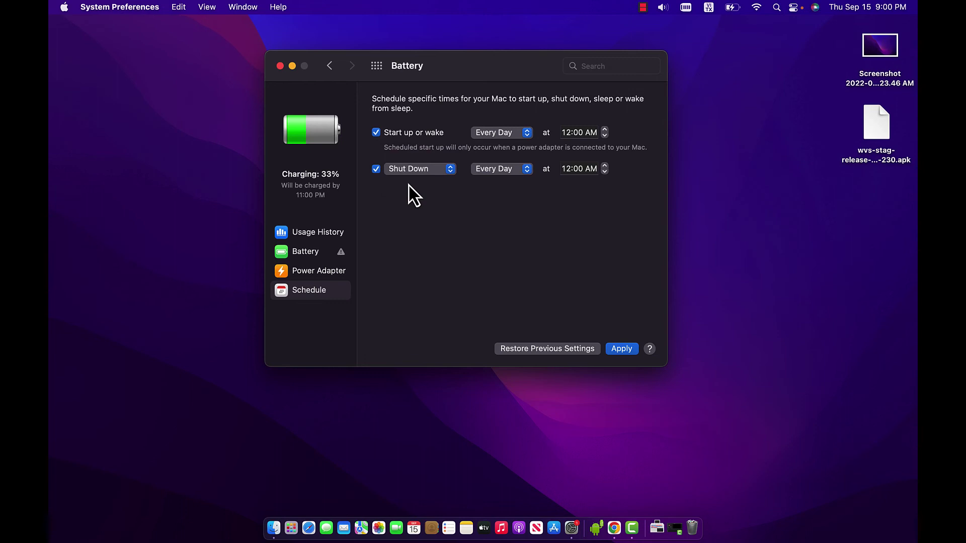
Turn off both scheduled events and apply the schedule.
{"action": "left_click", "coordinate": [376, 168]}
{"action": "left_click", "coordinate": [375, 134]}
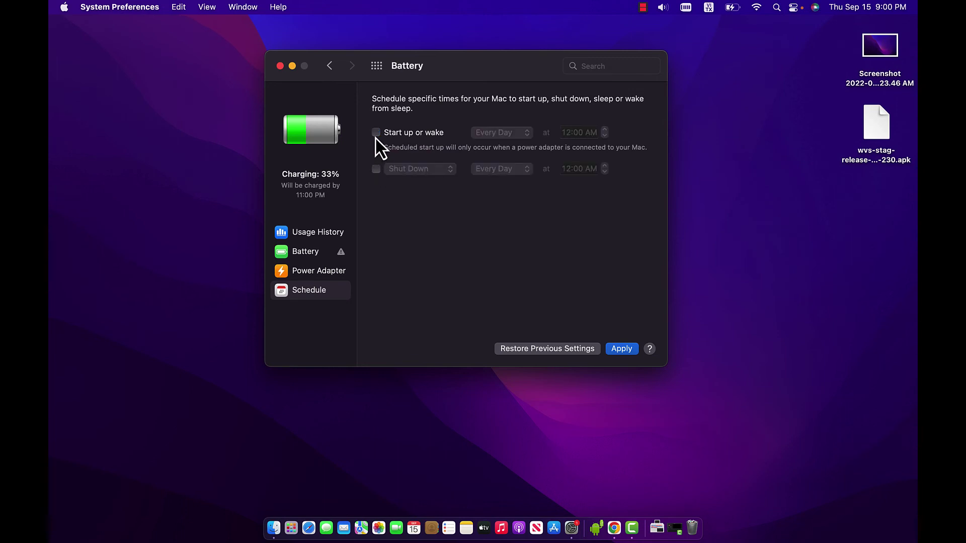
{"action": "left_click", "coordinate": [621, 349]}
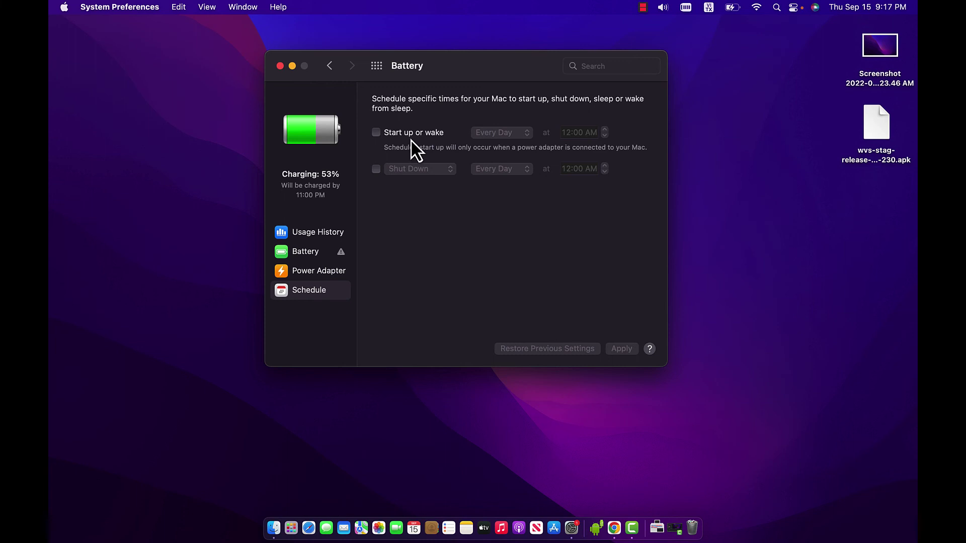
Enable both scheduled events, and try Restart before settling on Sleep as the second event's action.
{"action": "left_click", "coordinate": [377, 133]}
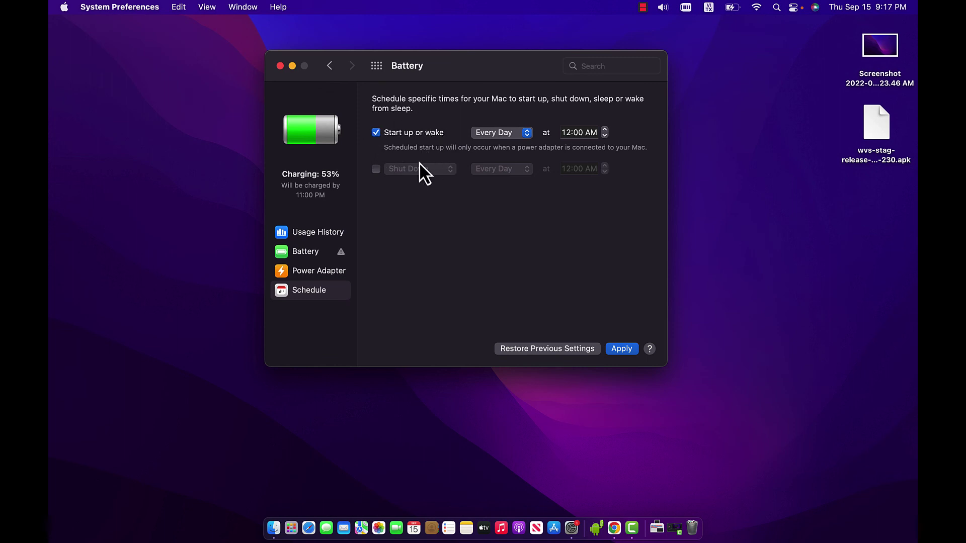
{"action": "left_click", "coordinate": [376, 169]}
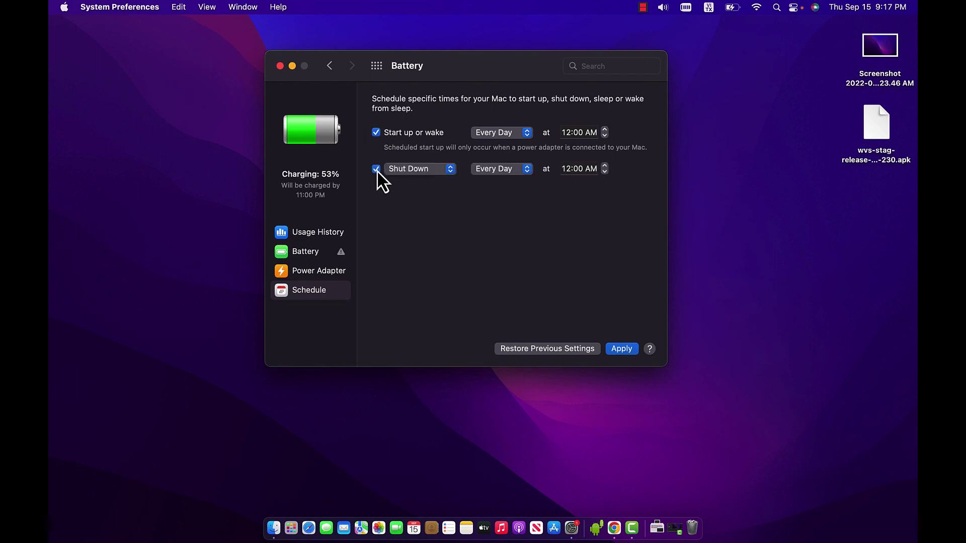
{"action": "left_click", "coordinate": [417, 170]}
{"action": "left_click", "coordinate": [417, 171]}
{"action": "left_click", "coordinate": [417, 171]}
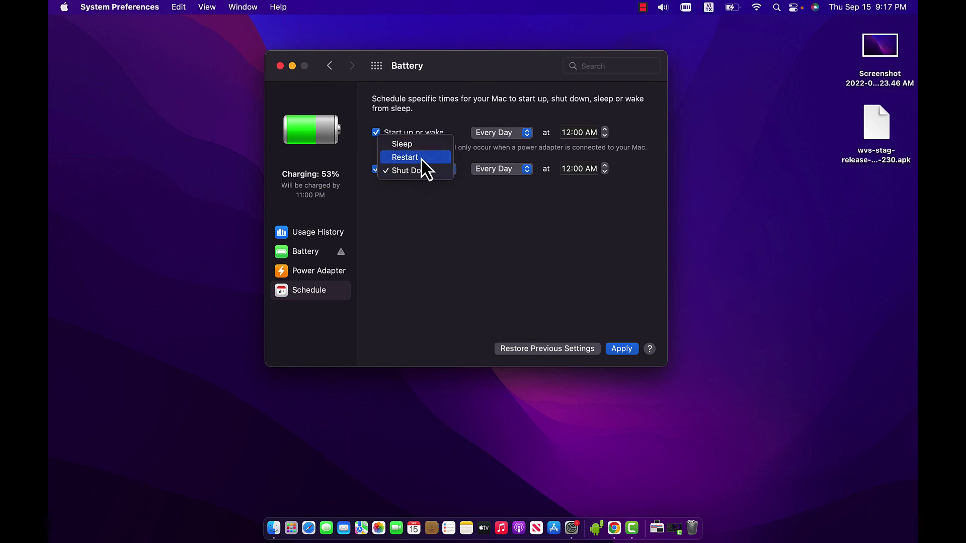
{"action": "left_click", "coordinate": [412, 159]}
{"action": "left_click", "coordinate": [415, 170]}
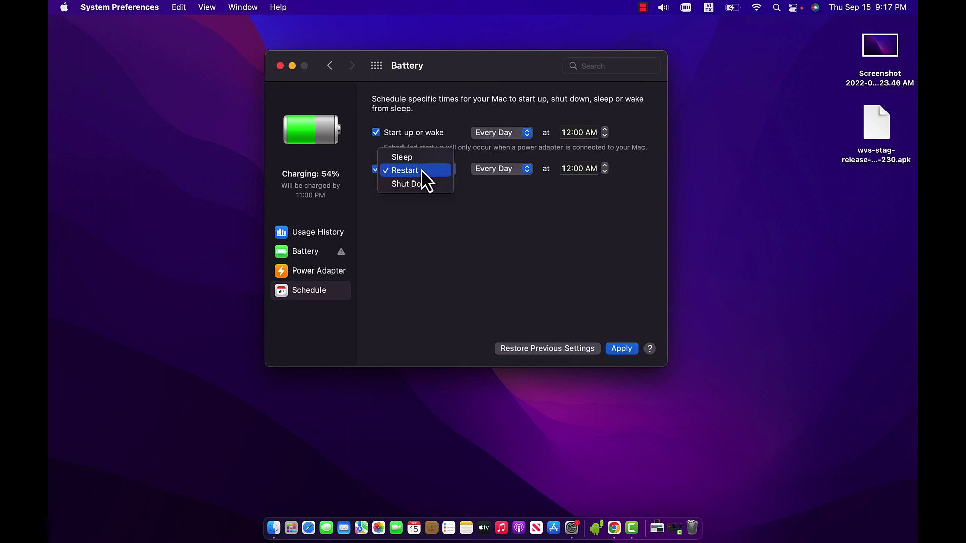
{"action": "left_click", "coordinate": [416, 160]}
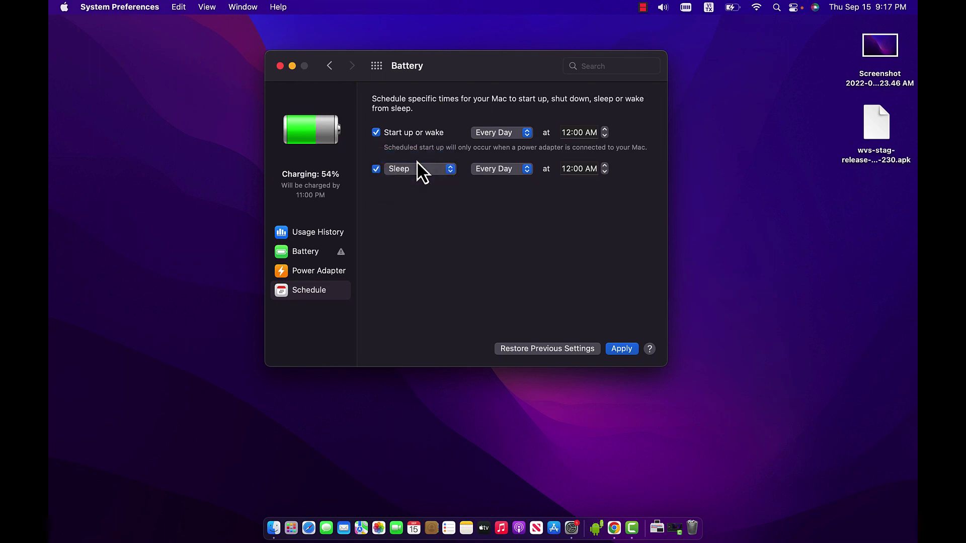
Review the day options for the Sleep event and the on-battery display turn-off delay, and return to the schedule.
{"action": "left_click", "coordinate": [494, 171]}
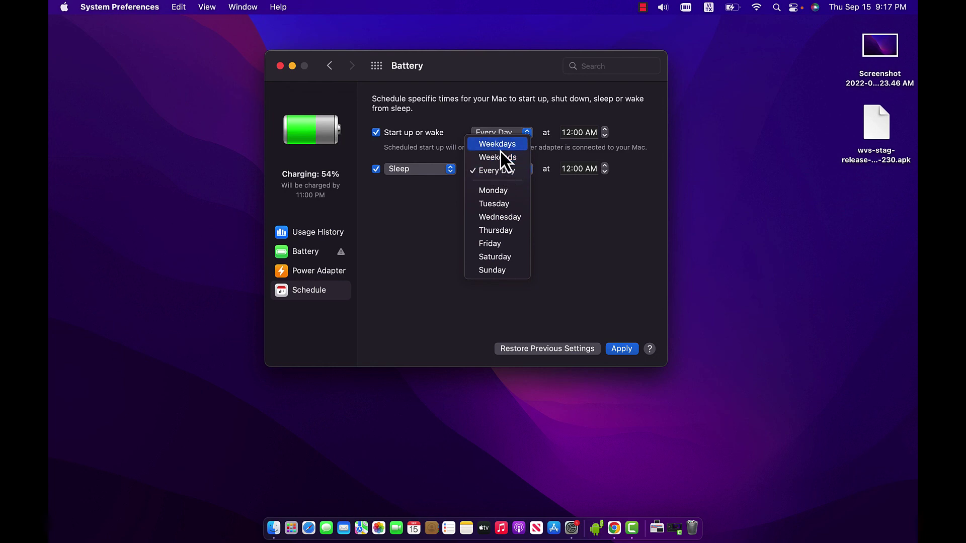
{"action": "left_click", "coordinate": [557, 197]}
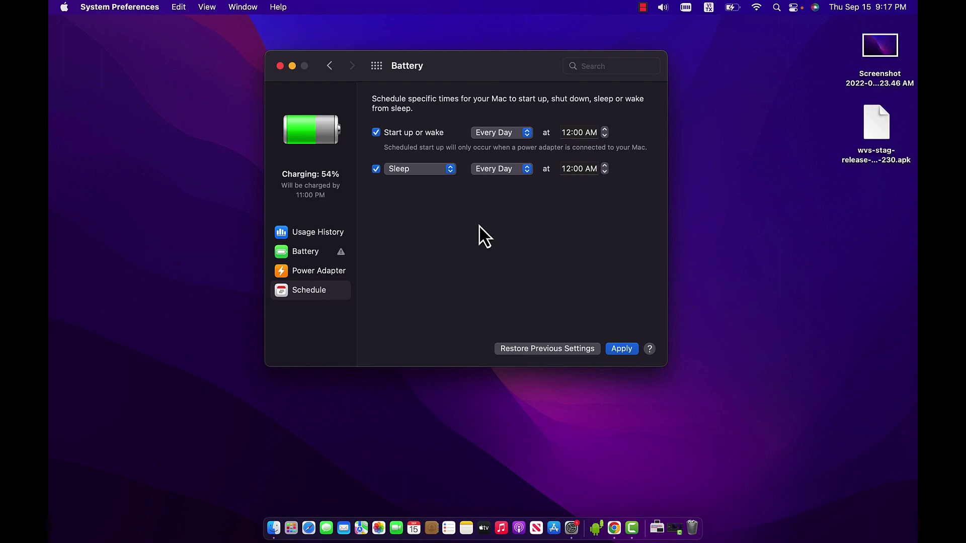
{"action": "left_click", "coordinate": [304, 253]}
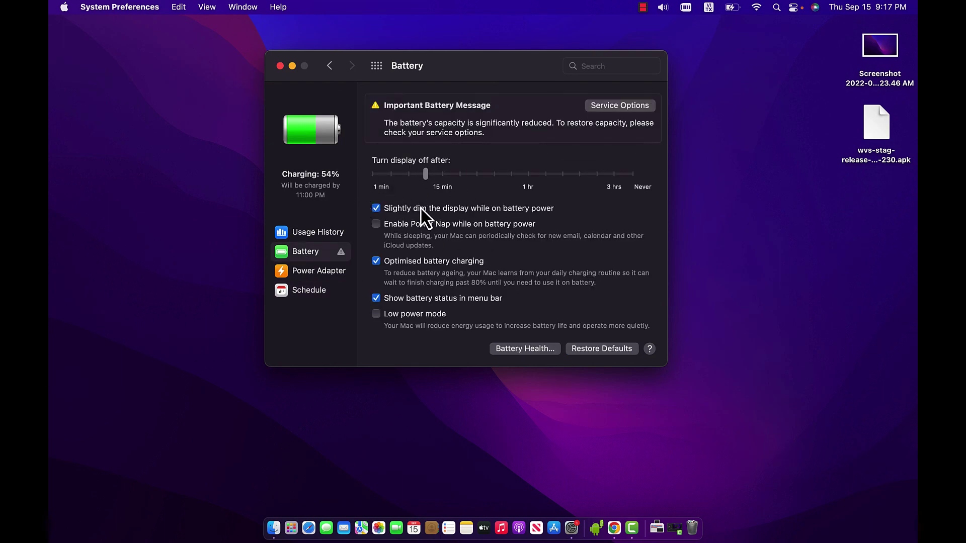
{"action": "left_click", "coordinate": [314, 301]}
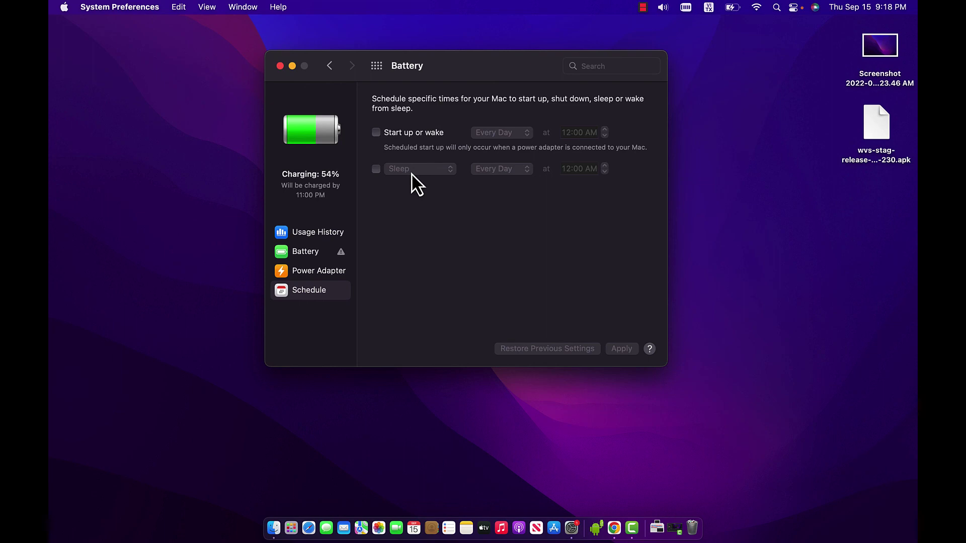
{"action": "left_click", "coordinate": [643, 7]}
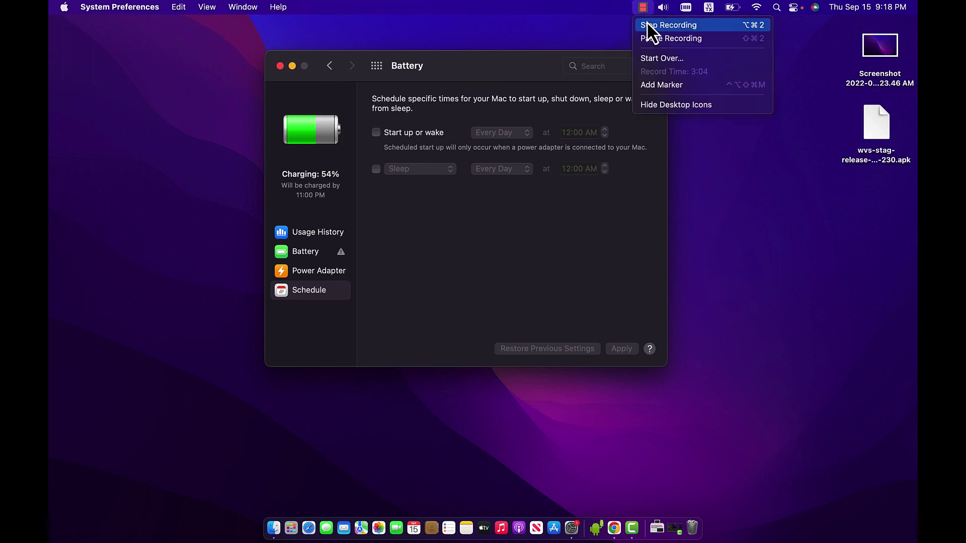